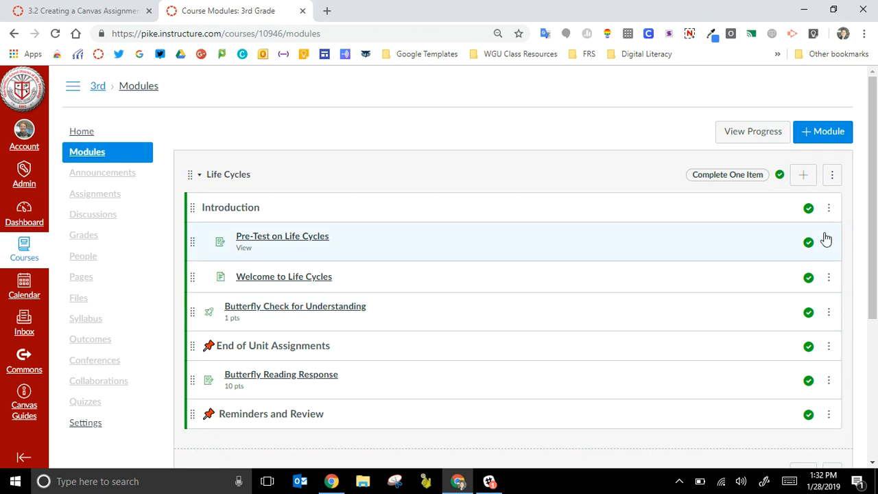
Step: Start adding a new assignment as an item in the first Life Cycles module
click(801, 177)
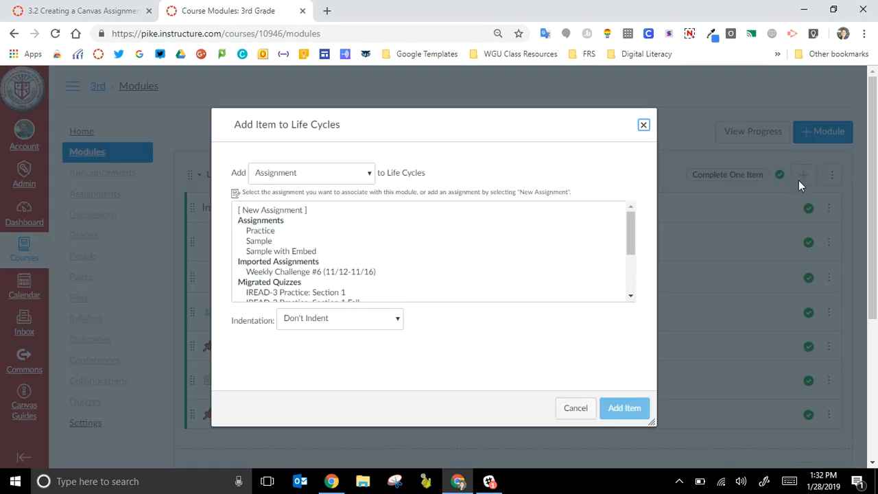
click(310, 175)
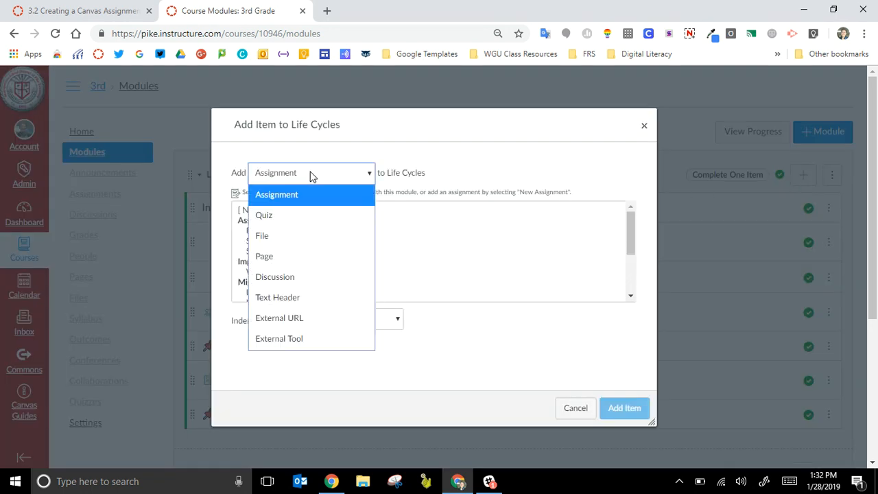
click(310, 176)
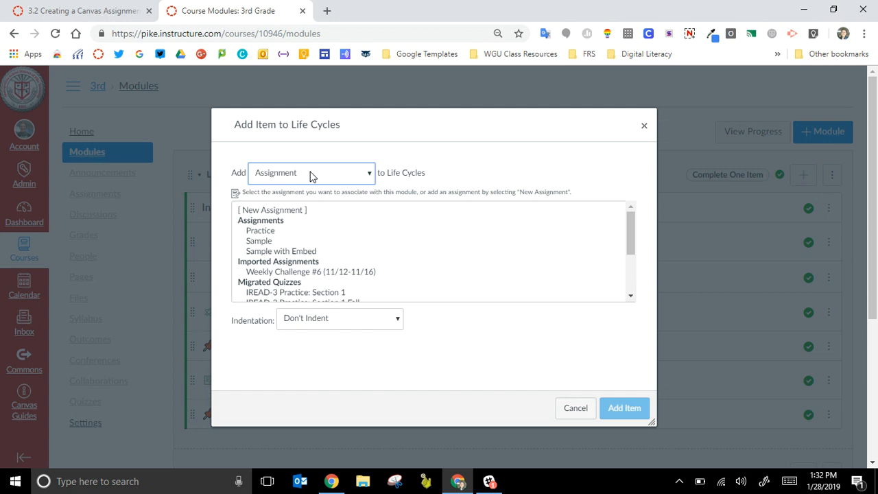
click(278, 210)
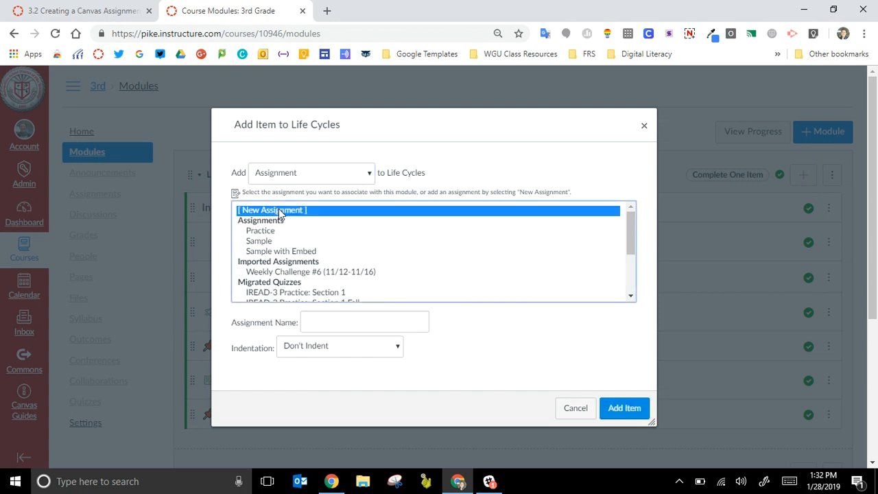
Step: Name the new assignment "Readers Response for Week 1" and add it to the module without indentation
click(329, 319)
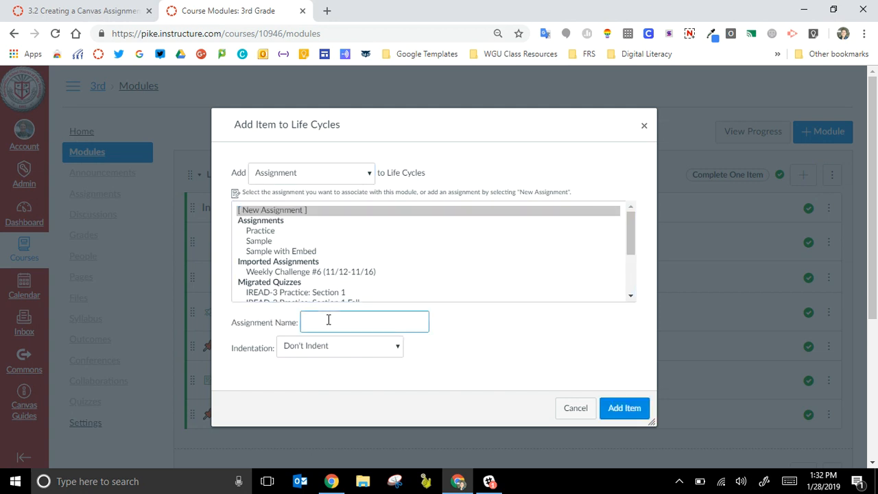
text(Readers Read)
key(BackSpace)
key(BackSpace)
text(sponce fo)
key(BackSpace)
key(BackSpace)
key(BackSpace)
key(BackSpace)
key(BackSpace)
text(se for Week 1)
click(628, 407)
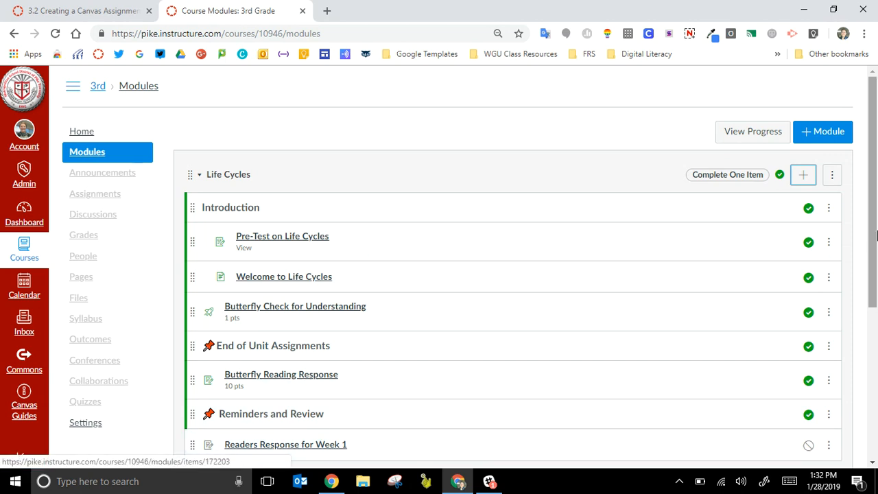
Step: Check the new item in the Life Cycles module and open the course's assignment list
drag(876, 238, 876, 303)
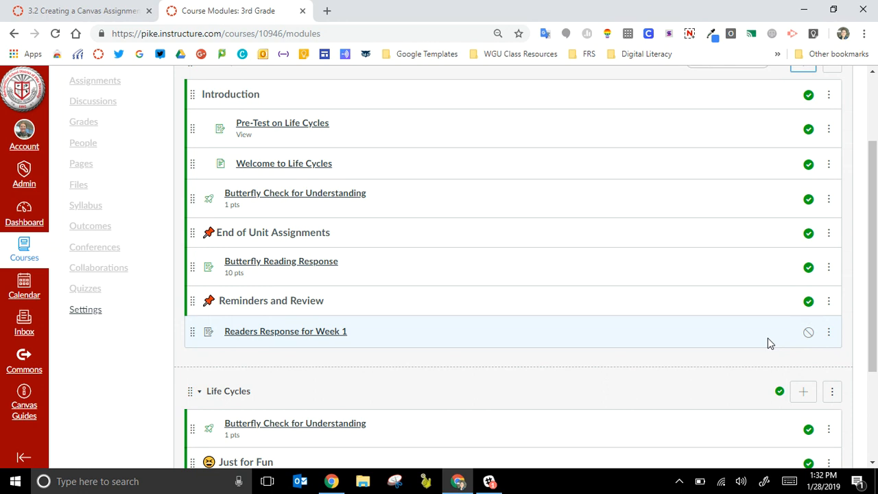
scroll(877, 341, up, 2)
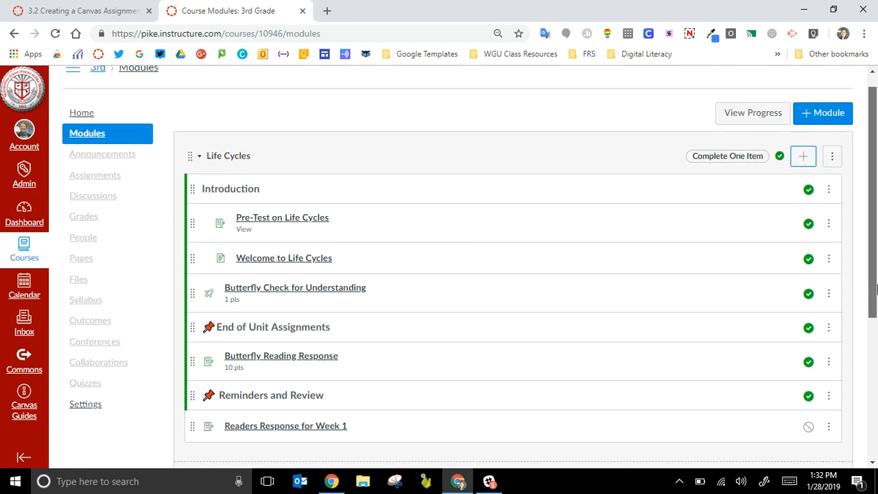
click(101, 180)
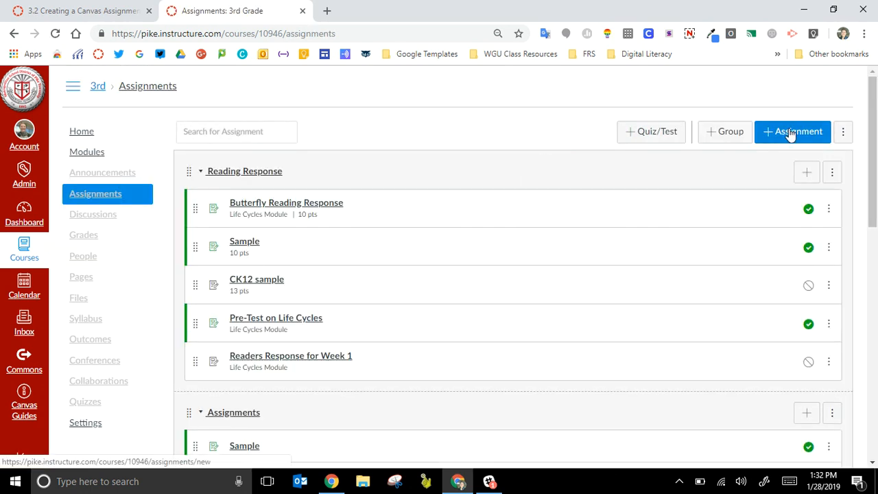
click(790, 134)
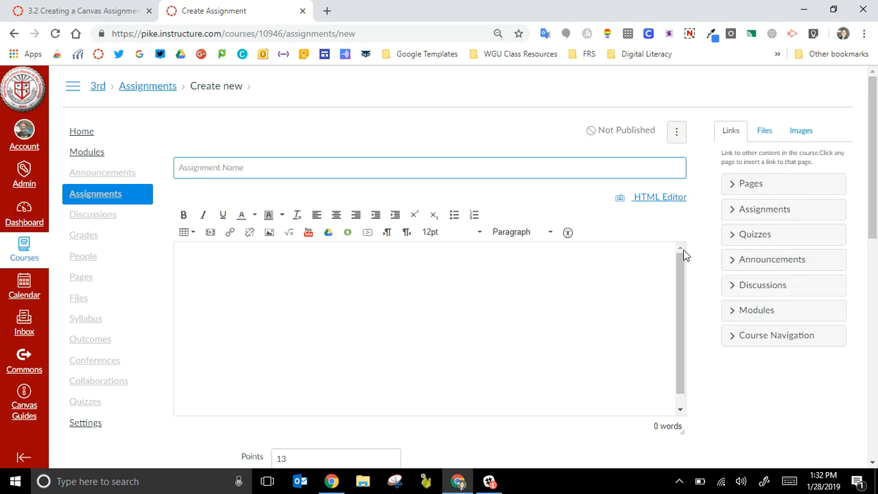
click(475, 173)
drag(869, 132, 875, 103)
click(14, 34)
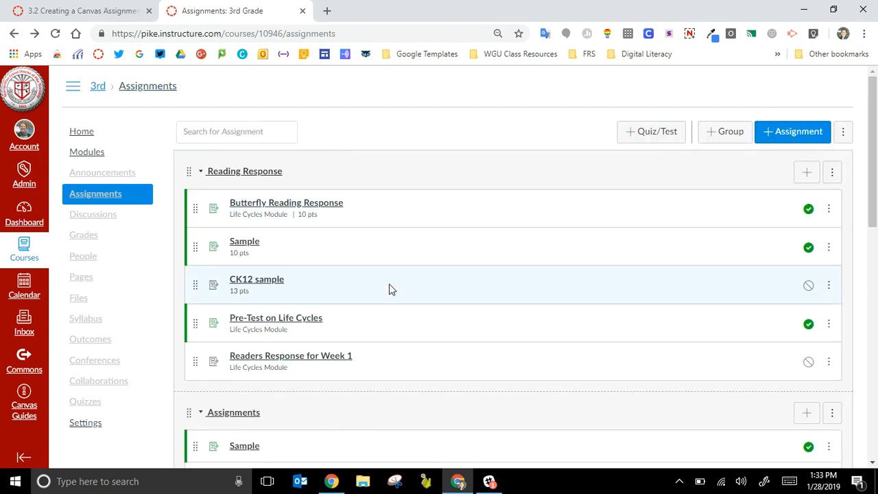
Step: Open the "Readers Response for Week 1" assignment from the assignment list for editing
click(286, 362)
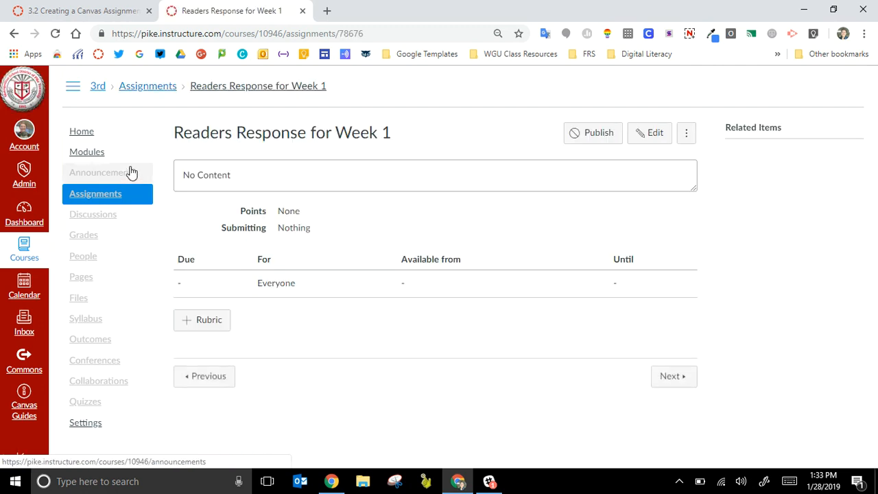
click(15, 33)
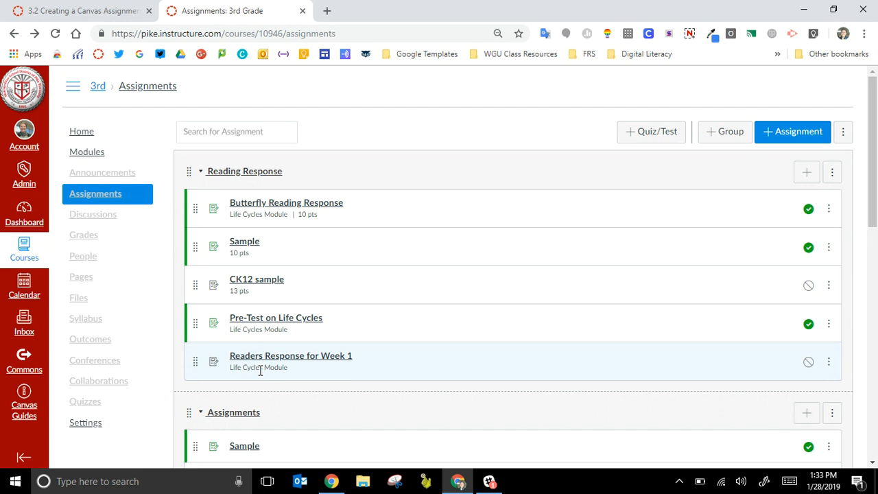
click(271, 361)
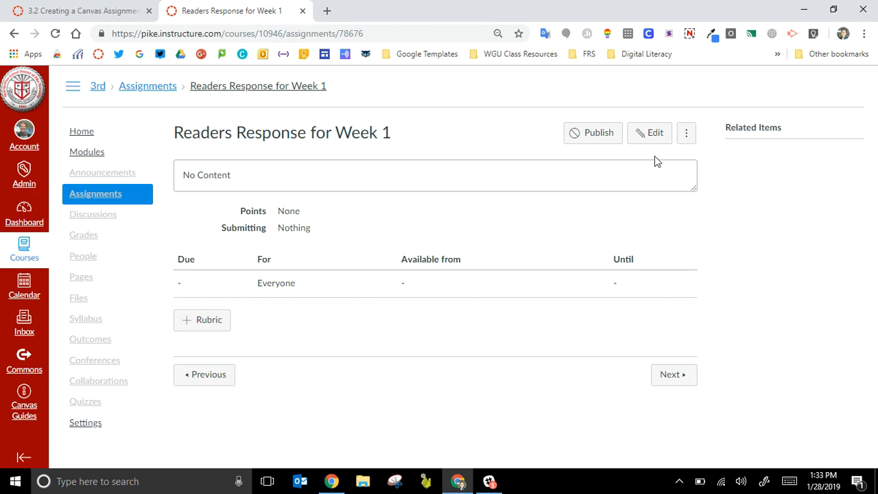
click(650, 137)
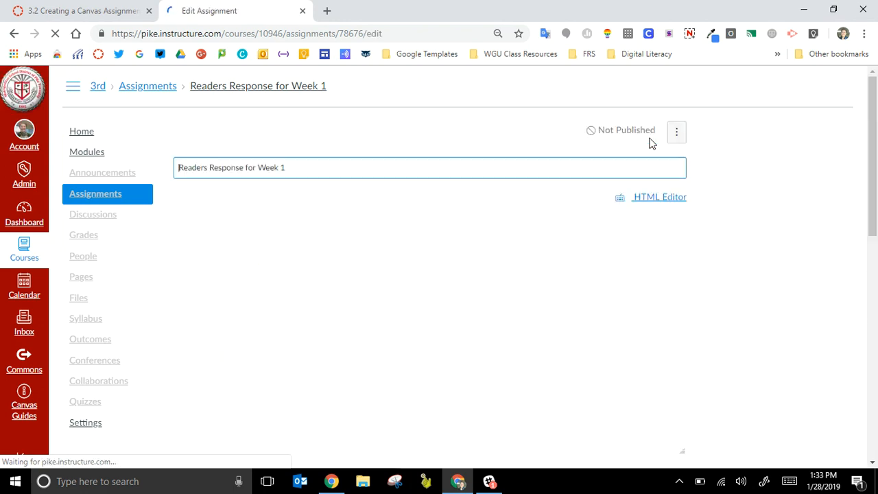
Step: Write the assignment description "Please watch the video and find a character in your story that matches the emotion shared in the video."
click(486, 284)
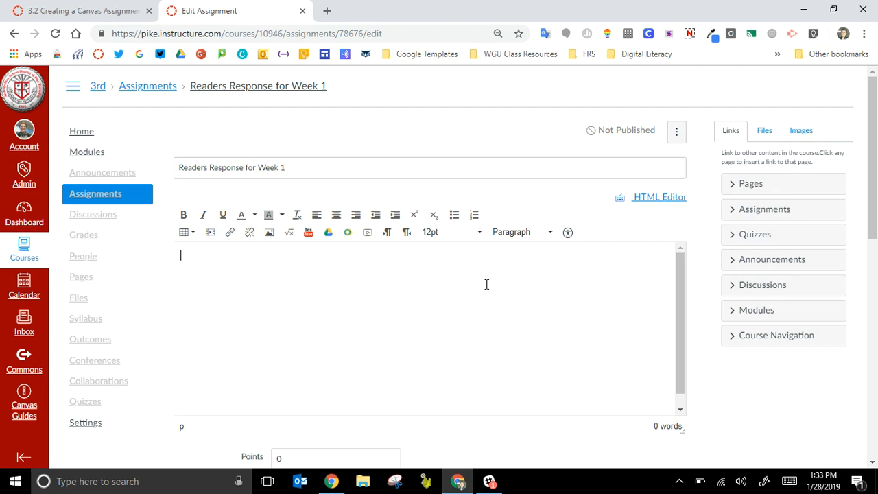
text(Please watch the vi)
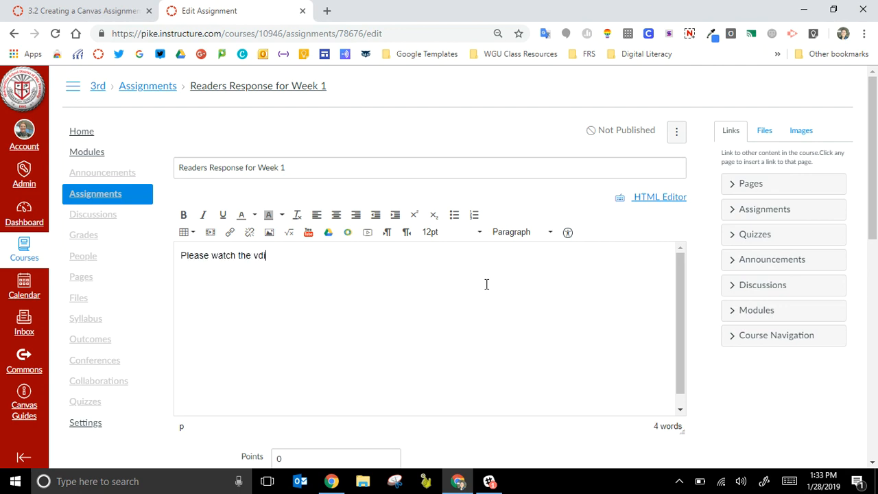
text(do and)
key(BackSpace)
key(BackSpace)
key(BackSpace)
key(BackSpace)
key(BackSpace)
text(eo and find a characher)
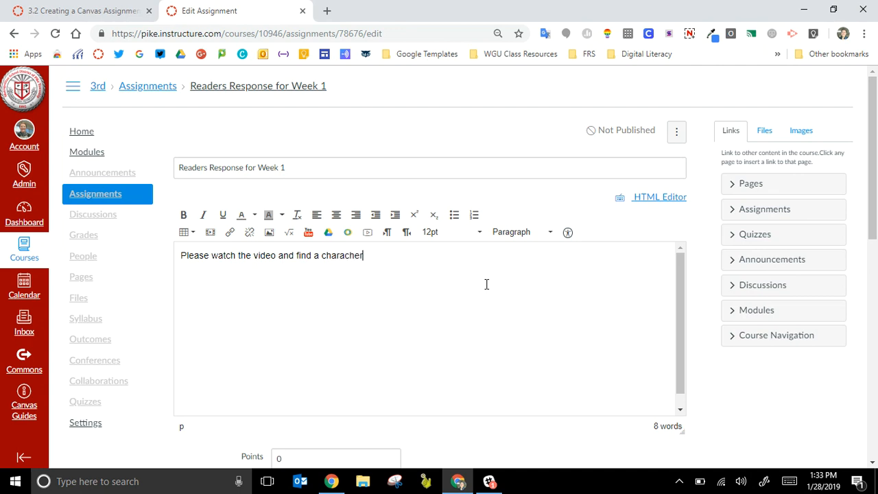
key(BackSpace)
key(BackSpace)
text(ter in your story )
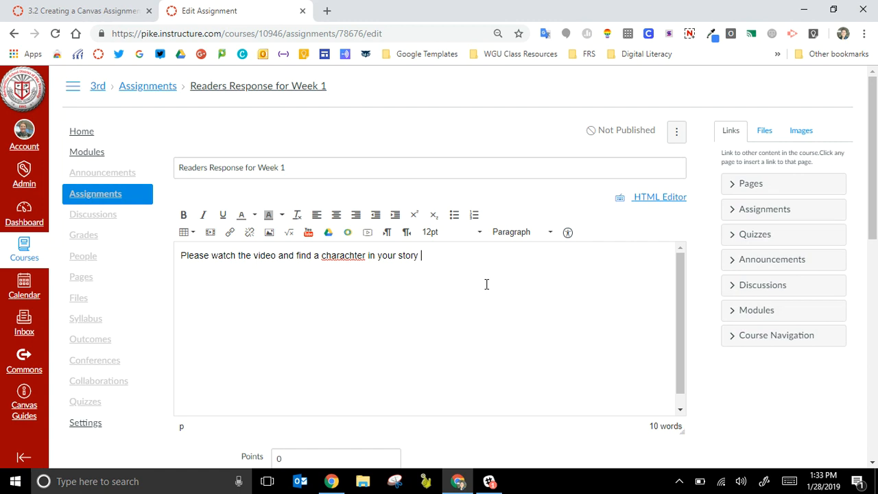
text(that matches the emot)
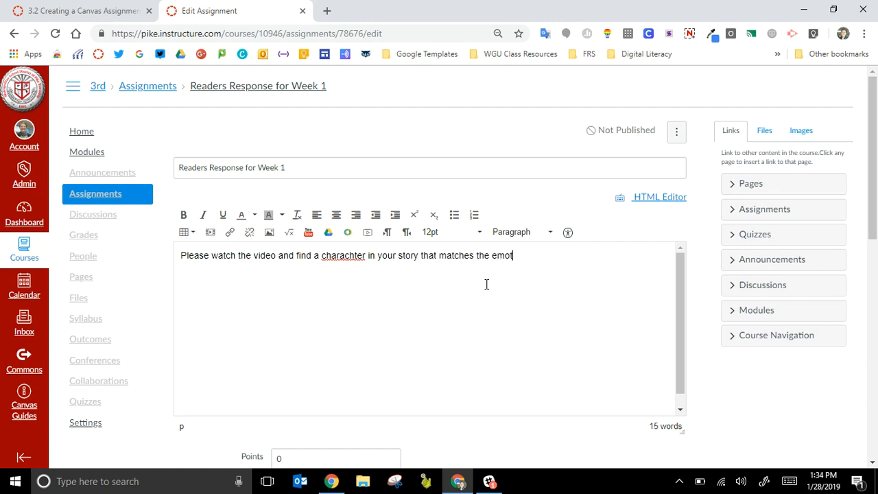
text(ion shared in the video.)
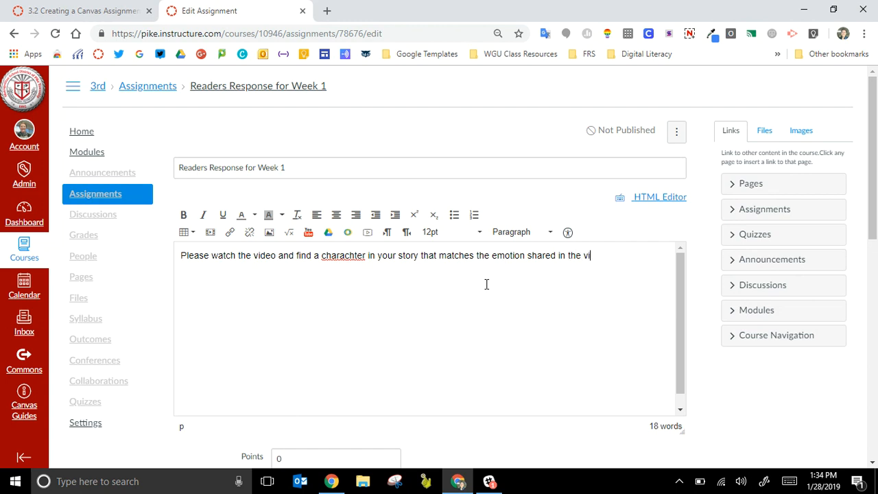
right_click(338, 258)
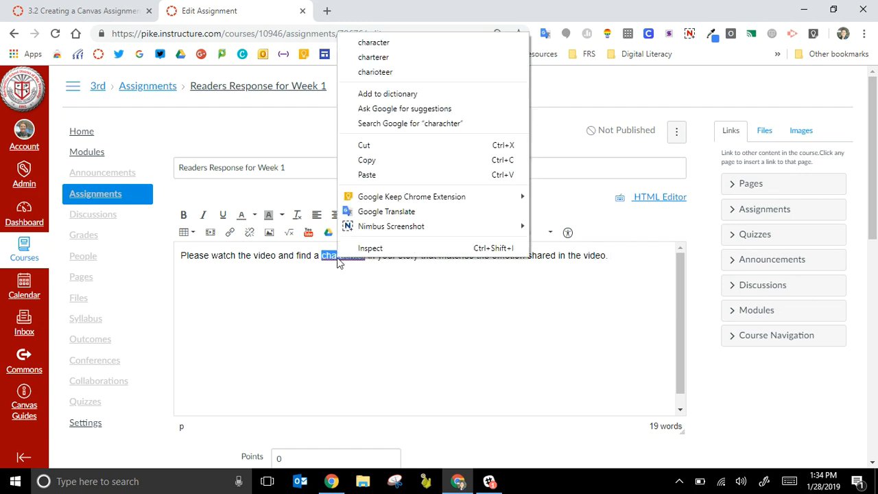
click(433, 43)
drag(521, 255, 548, 271)
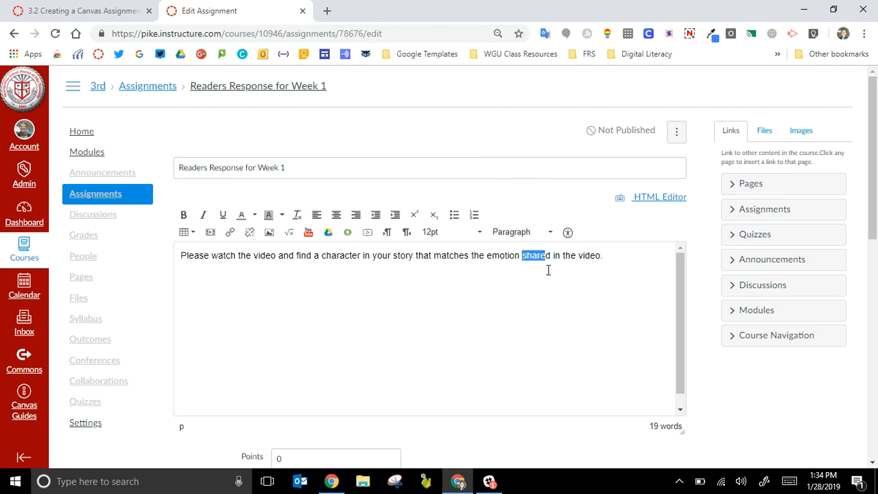
Step: Start a new line below the description sentence, paste the copied horizontal-rule code there and undo the paste
click(619, 260)
key(Return)
text(<hr style="border: 1px solid#e0e000;" />)
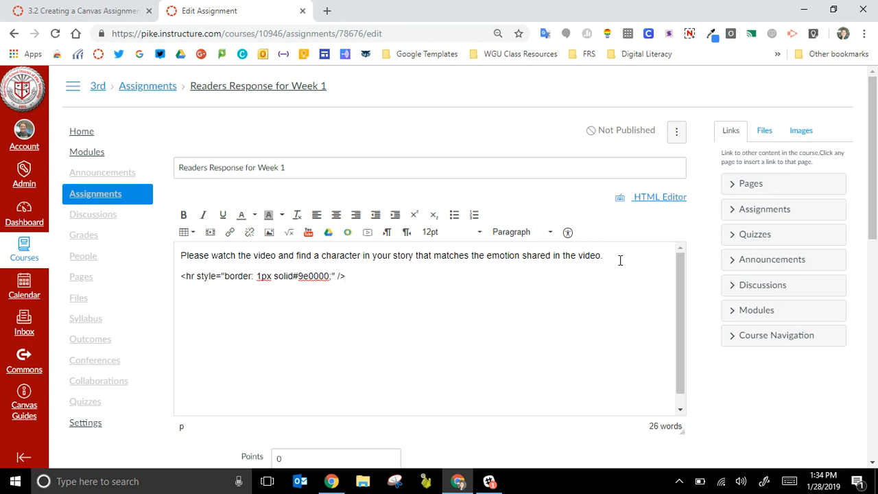
key(ctrl+z)
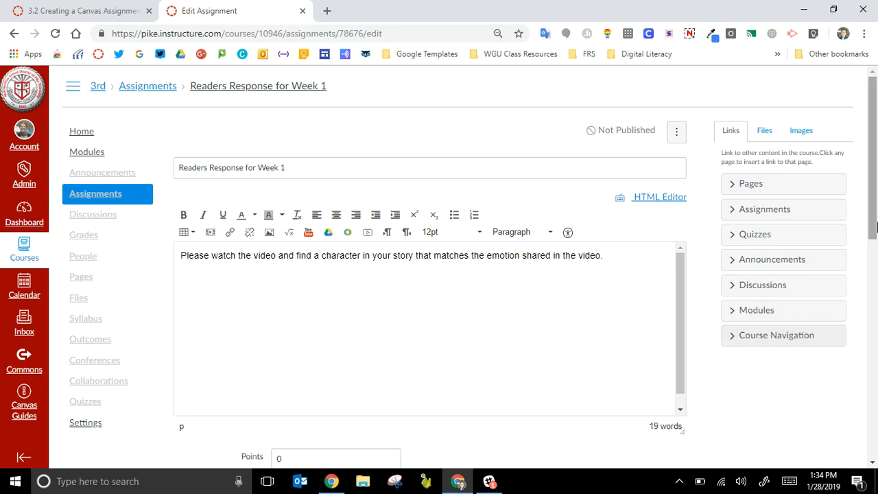
Step: Set the assignment's points to 10 and keep its grade displayed as Points
scroll(875, 212, down, 3)
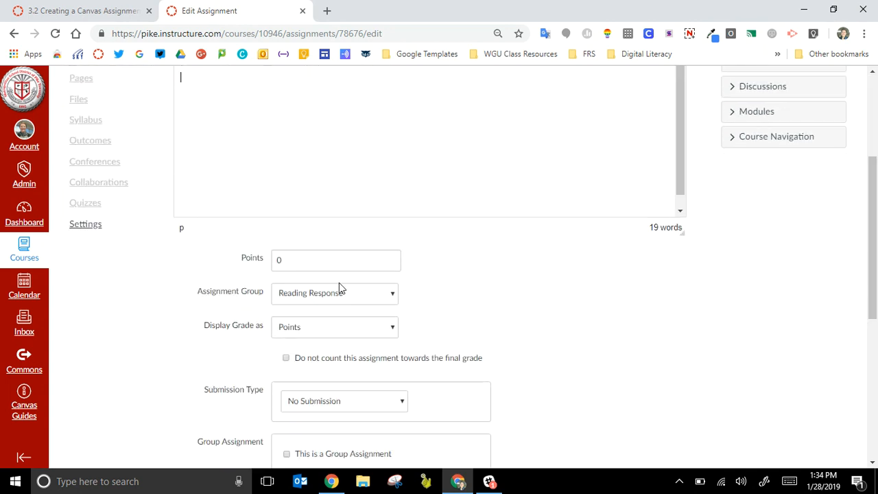
click(324, 258)
key(BackSpace)
text(10)
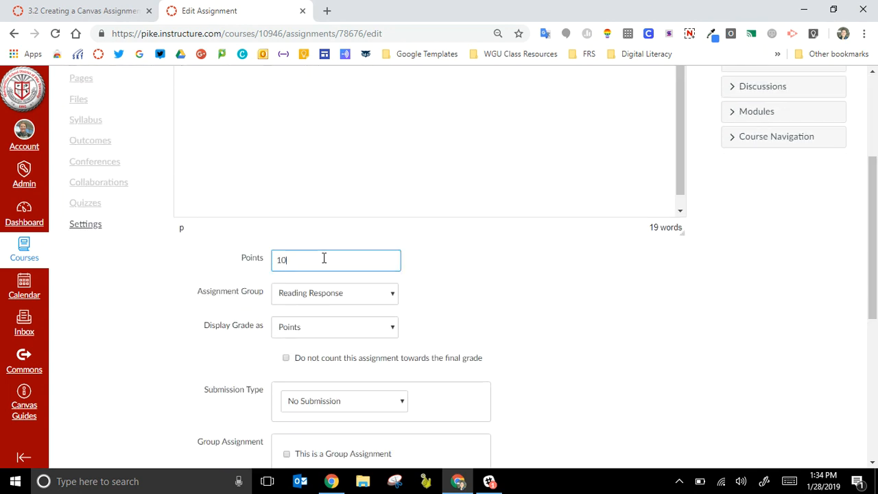
click(320, 328)
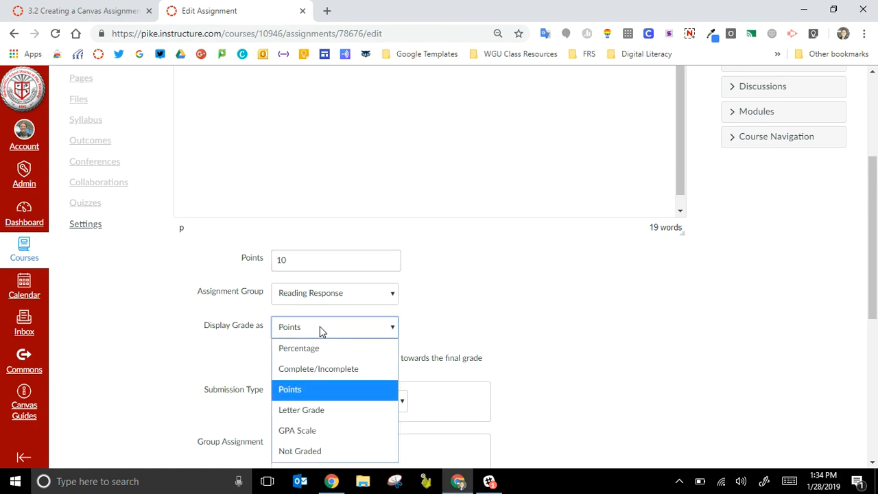
click(338, 333)
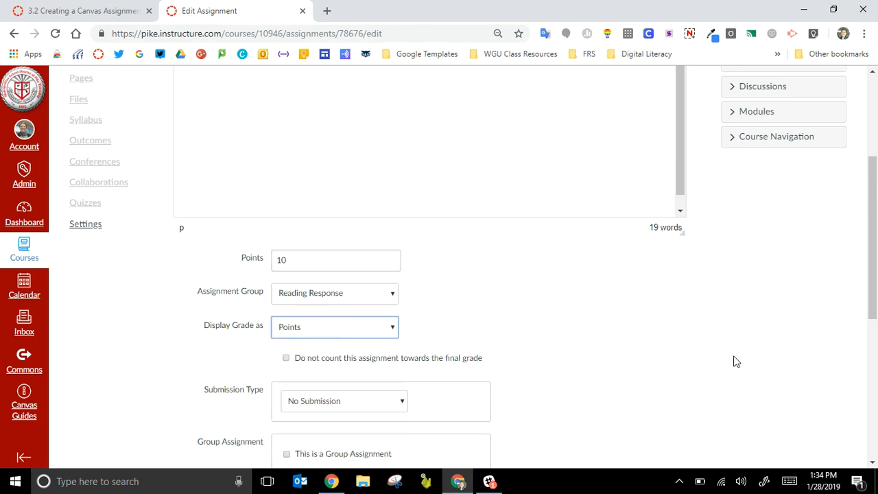
Step: Set the submission type to Online and allow Text Entry as the online entry option
scroll(735, 361, down, 3)
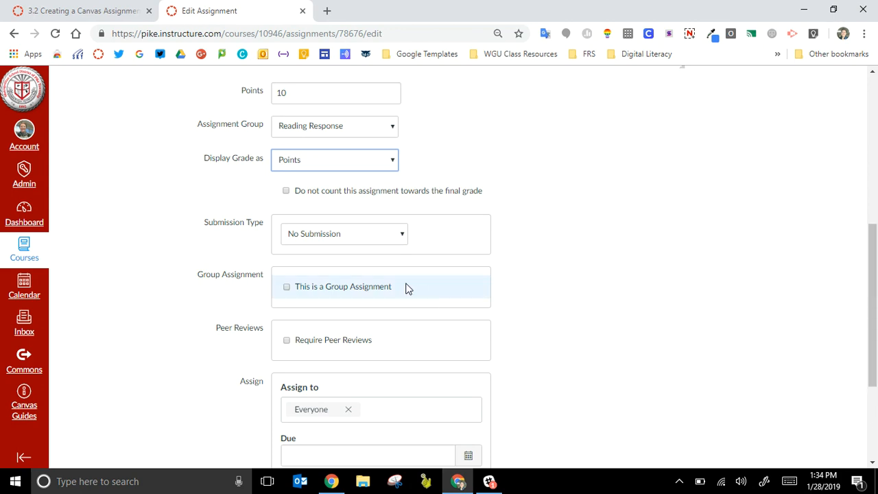
click(364, 233)
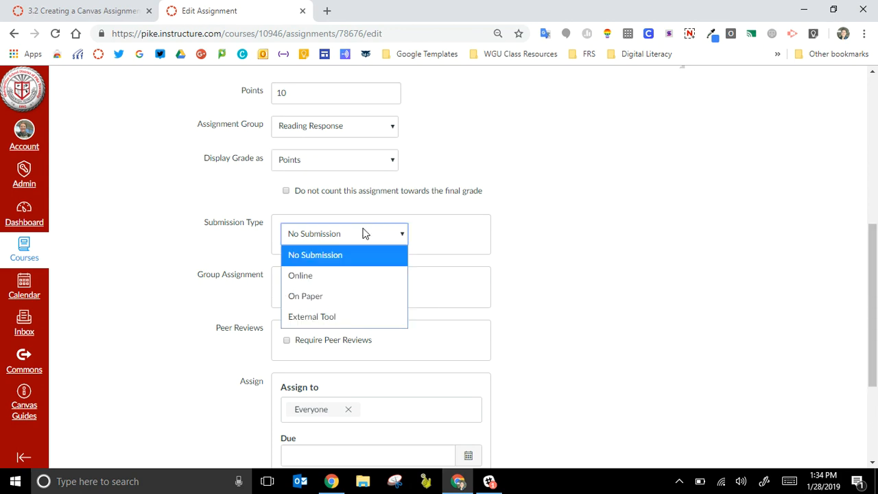
click(334, 281)
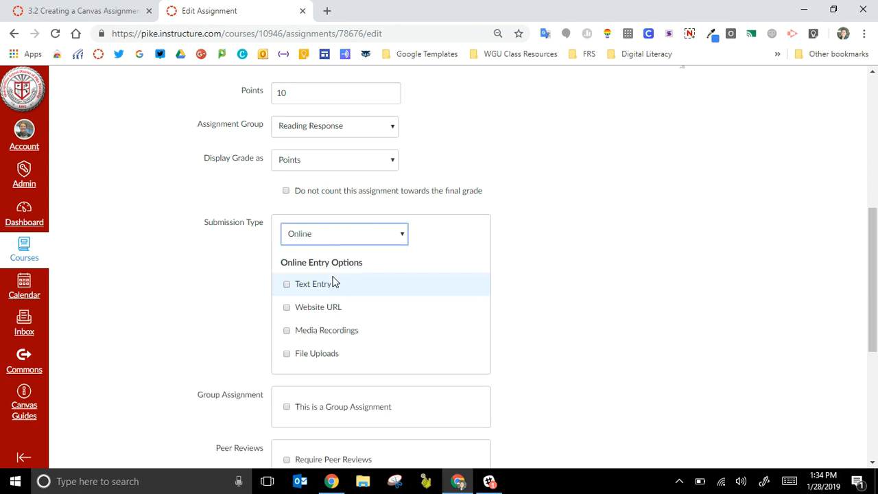
click(287, 286)
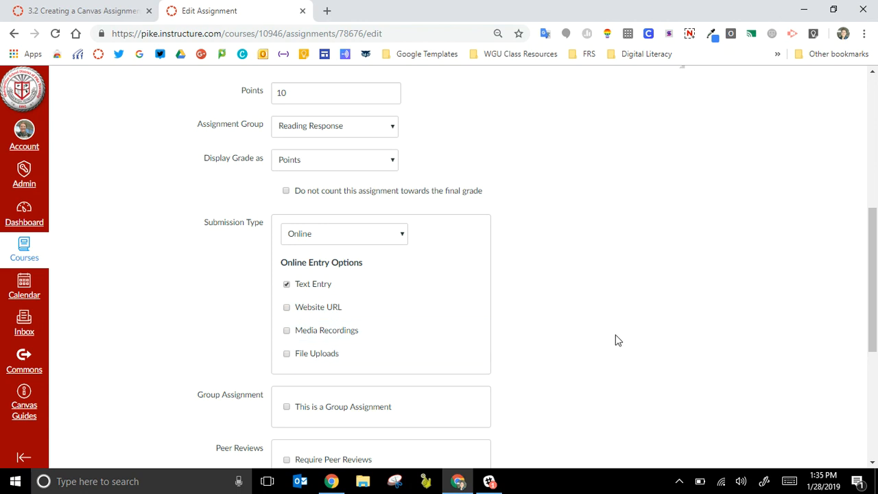
Step: Remove Everyone from the assignment's Assign to field and select the Everyone course section again
drag(876, 274, 876, 357)
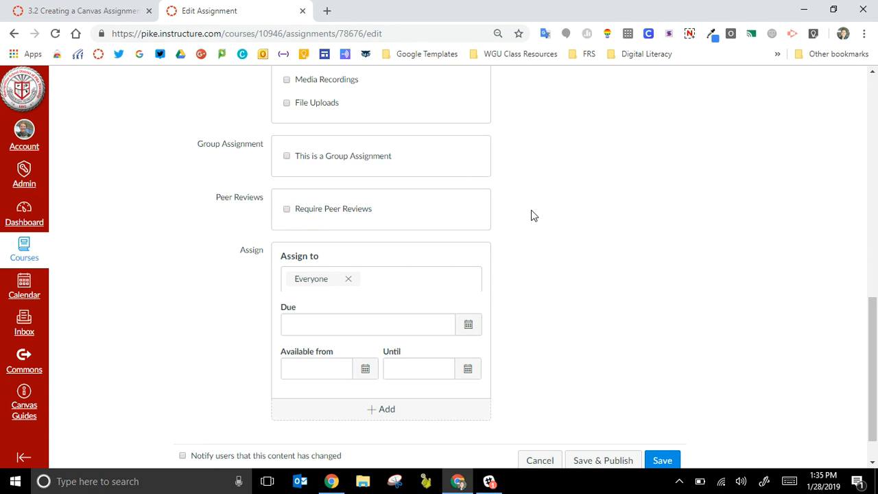
drag(873, 301, 875, 401)
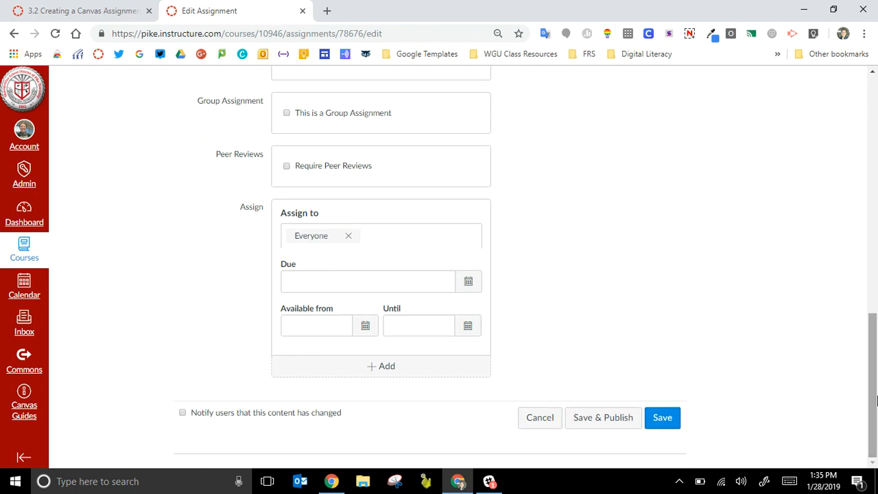
click(349, 237)
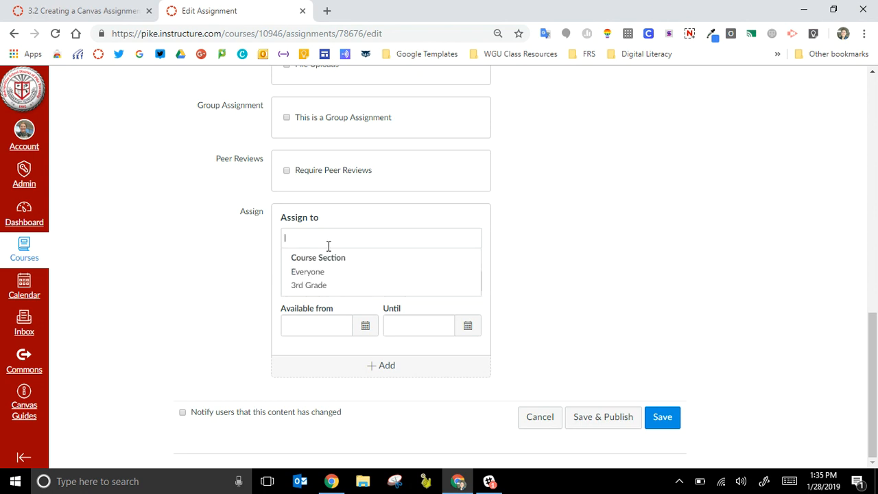
click(317, 273)
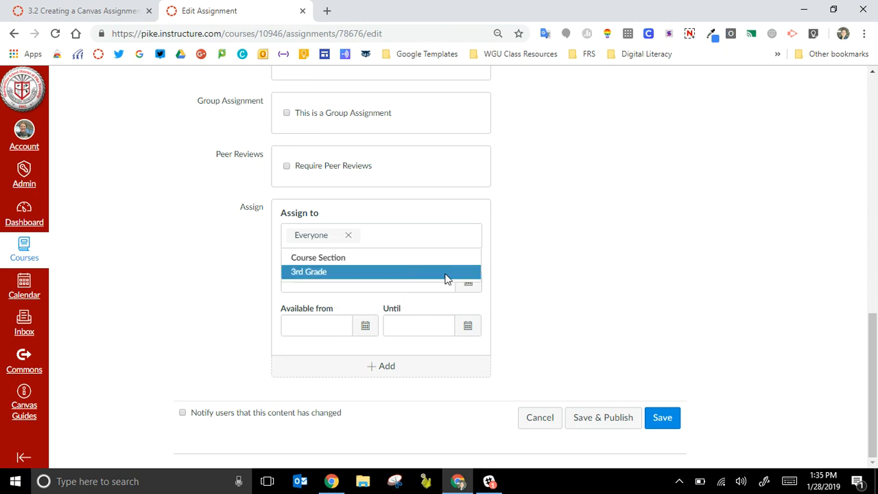
click(554, 287)
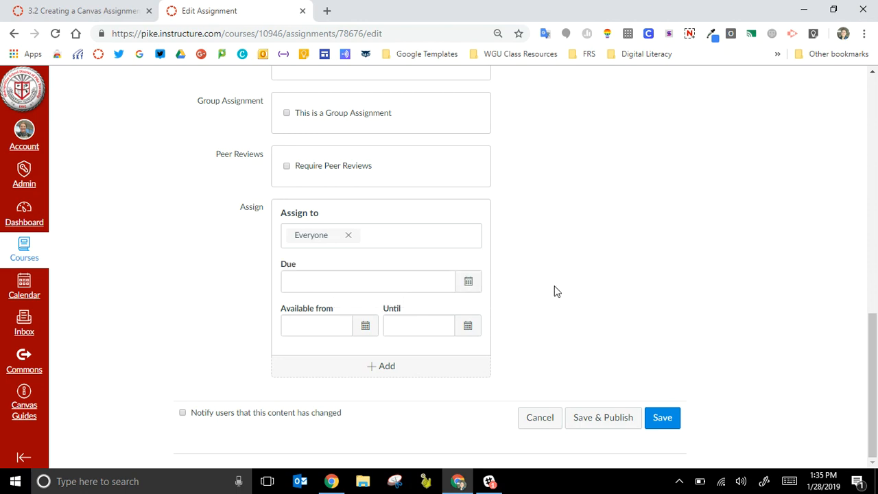
Step: Set the assignment's due date to Jan 31, 2019 at 11:59pm
click(470, 284)
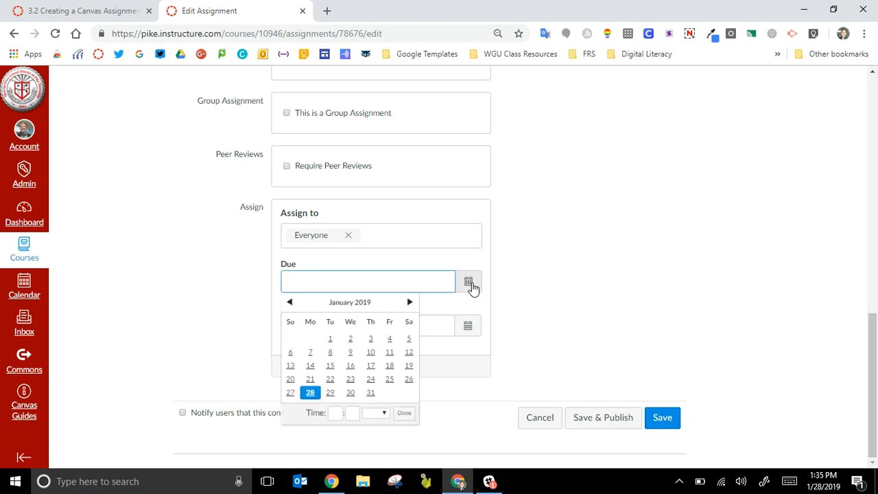
click(377, 397)
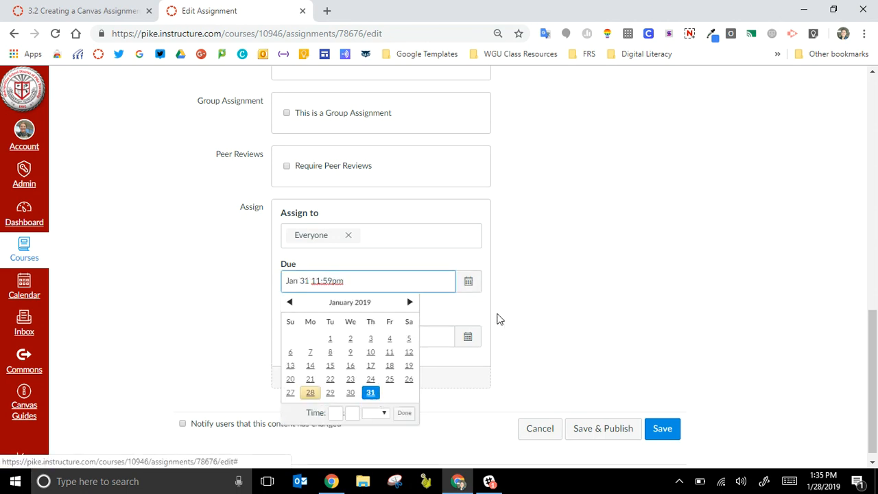
click(524, 314)
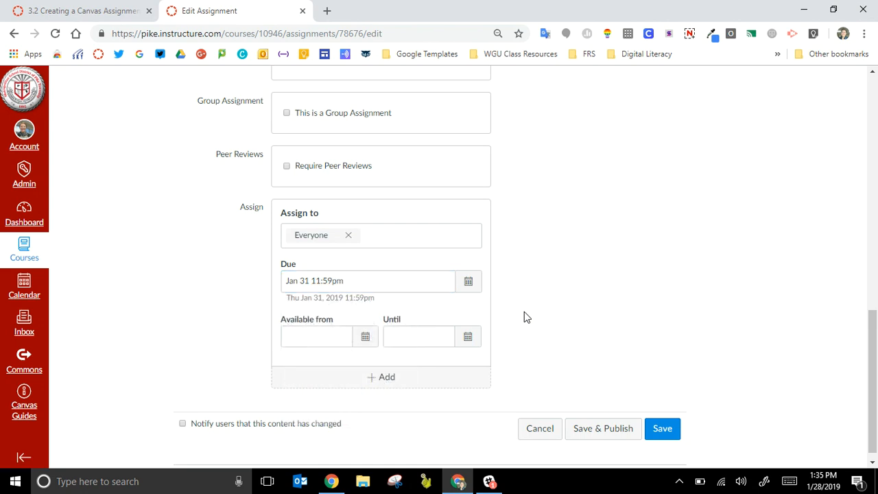
Step: Set the assignment's availability from Jan 28 12am until Jan 31 11:59pm
click(369, 346)
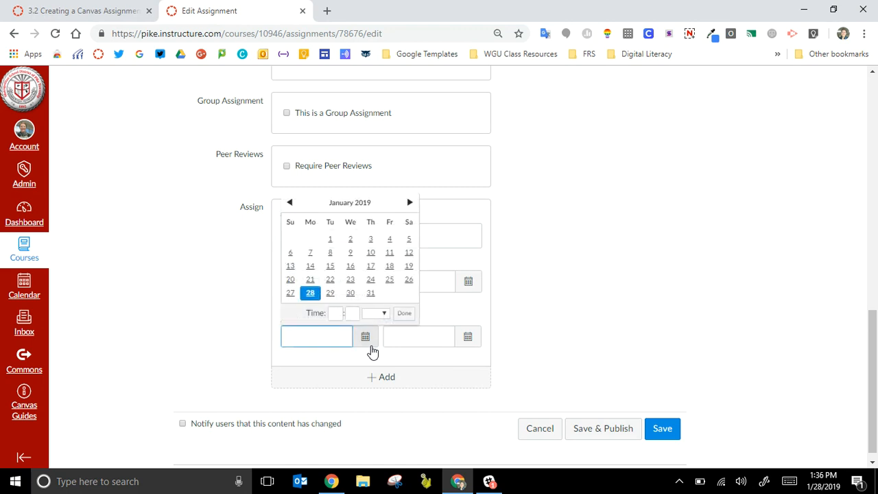
click(310, 293)
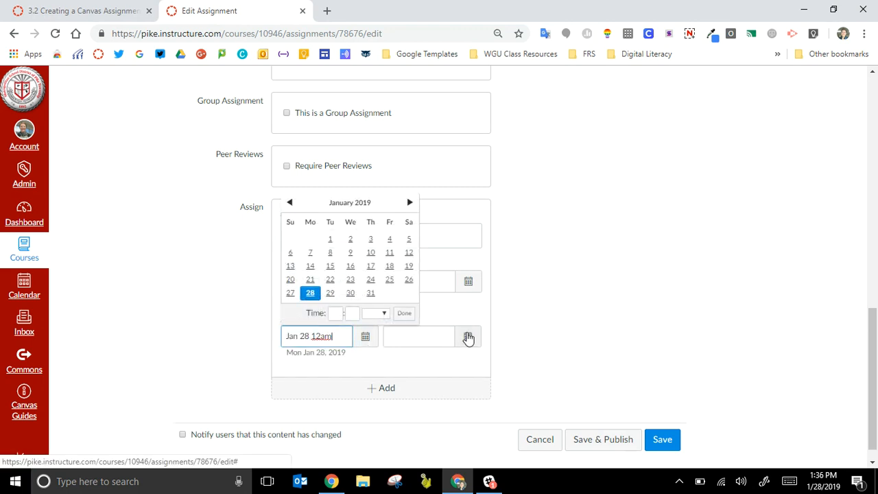
click(468, 337)
click(473, 293)
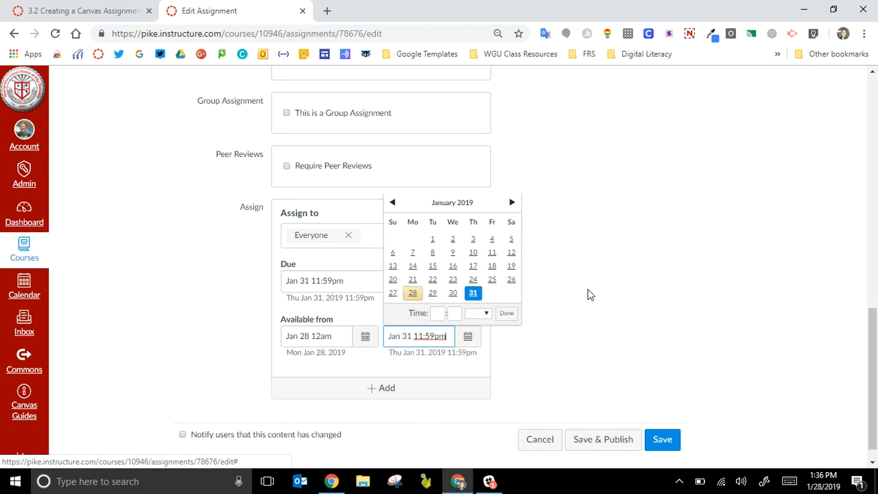
click(588, 295)
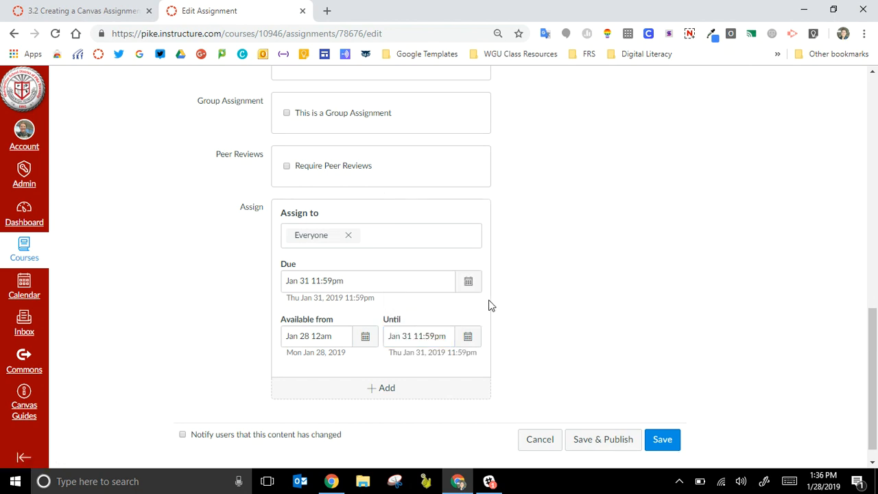
Step: Clear the assignment's Due, Available from and Until dates
click(432, 284)
key(BackSpace)
key(BackSpace)
key(BackSpace)
key(BackSpace)
key(BackSpace)
key(BackSpace)
key(BackSpace)
key(BackSpace)
key(BackSpace)
key(BackSpace)
key(BackSpace)
key(BackSpace)
key(BackSpace)
key(BackSpace)
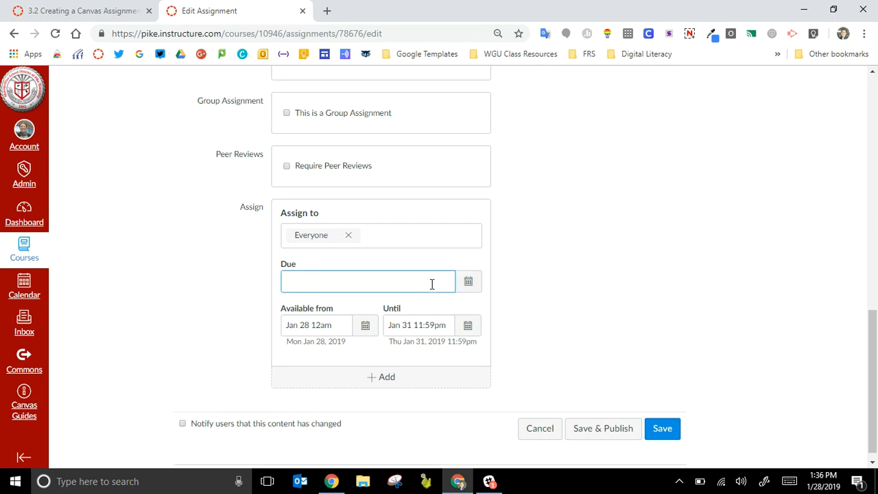
triple_click(343, 323)
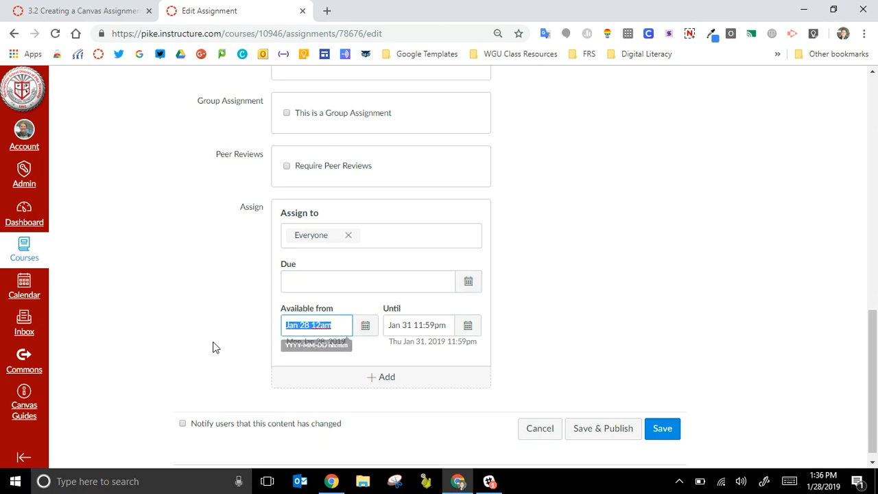
key(BackSpace)
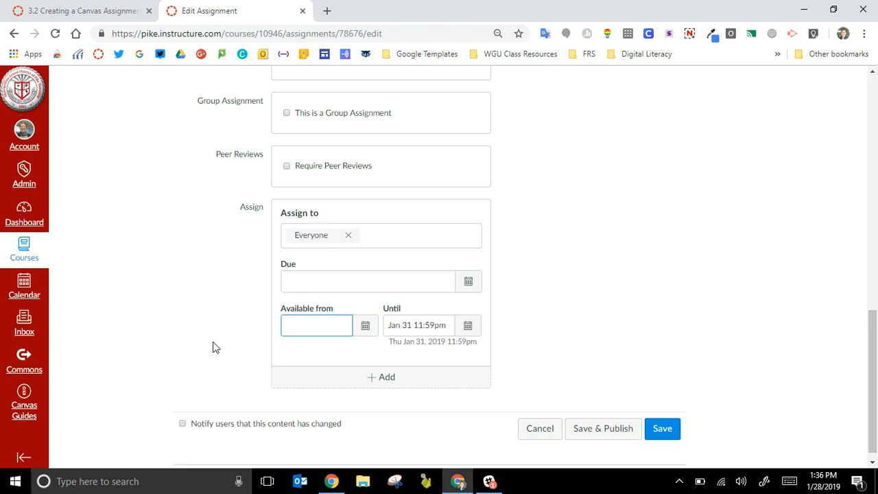
triple_click(446, 327)
key(BackSpace)
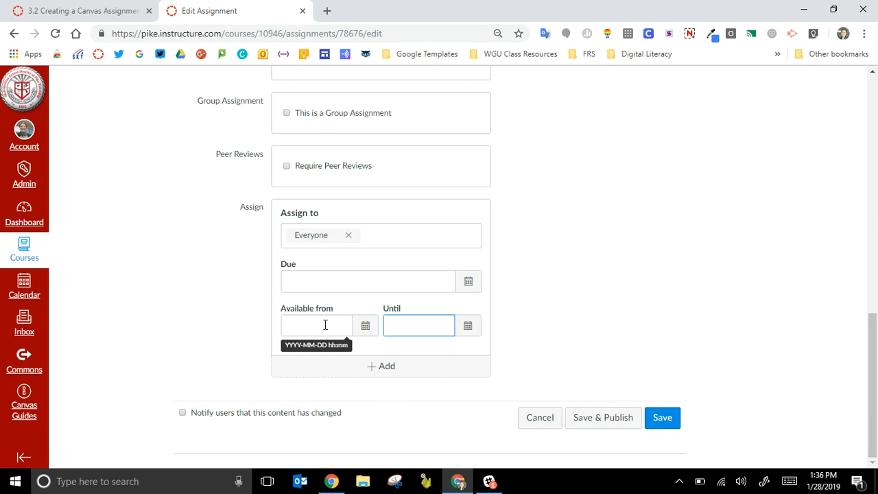
Step: Save the assignment and publish Readers Response for Week 1 in the course's Life Cycles module
click(662, 419)
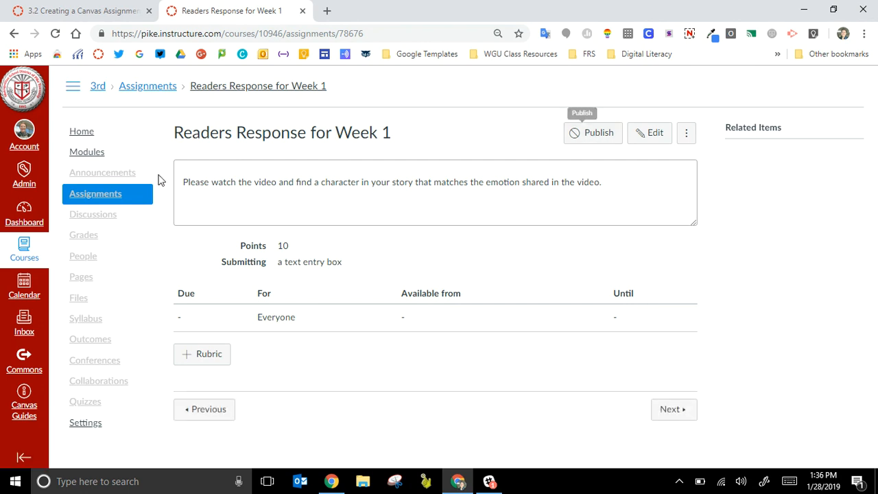
click(91, 155)
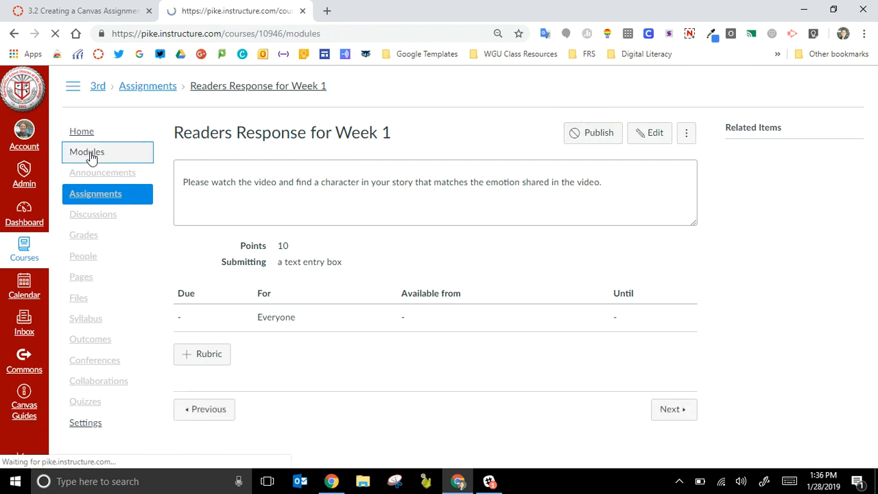
scroll(869, 202, down, 3)
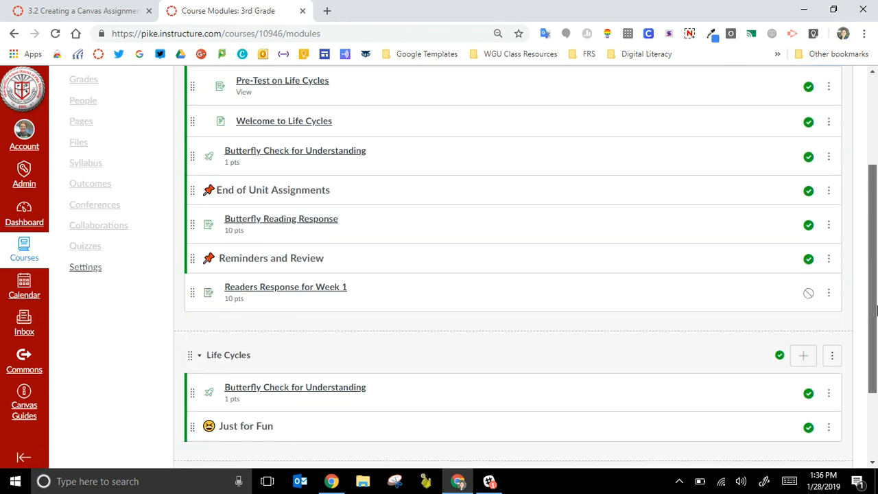
click(809, 251)
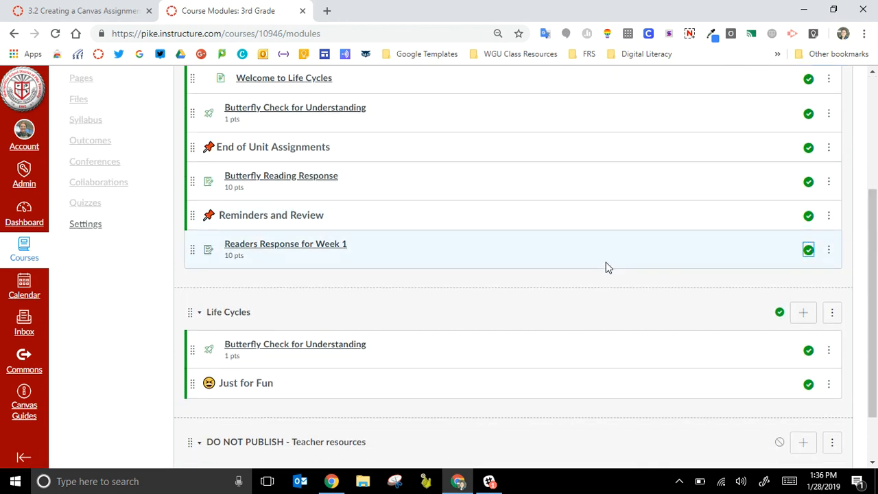
scroll(874, 192, up, 2)
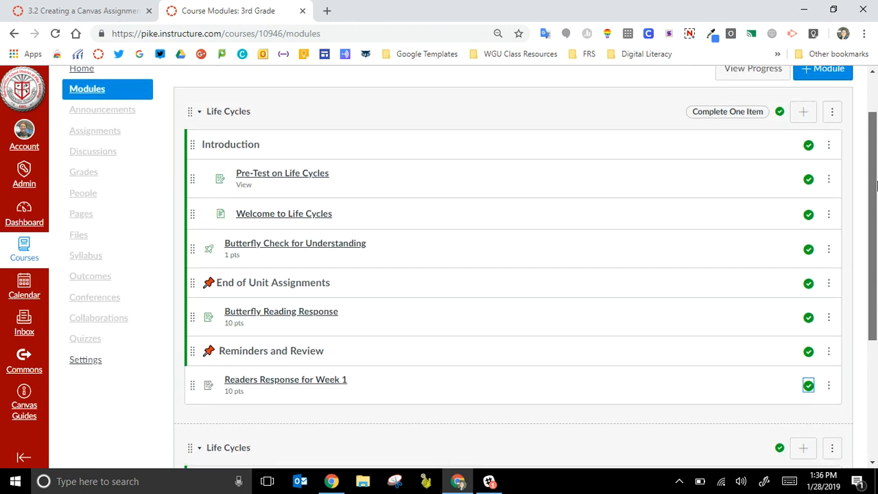
scroll(876, 186, up, 1)
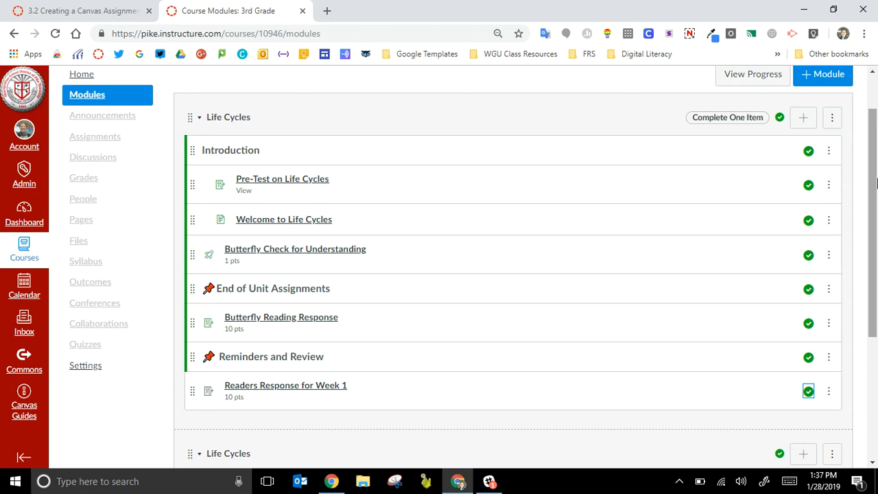
click(689, 33)
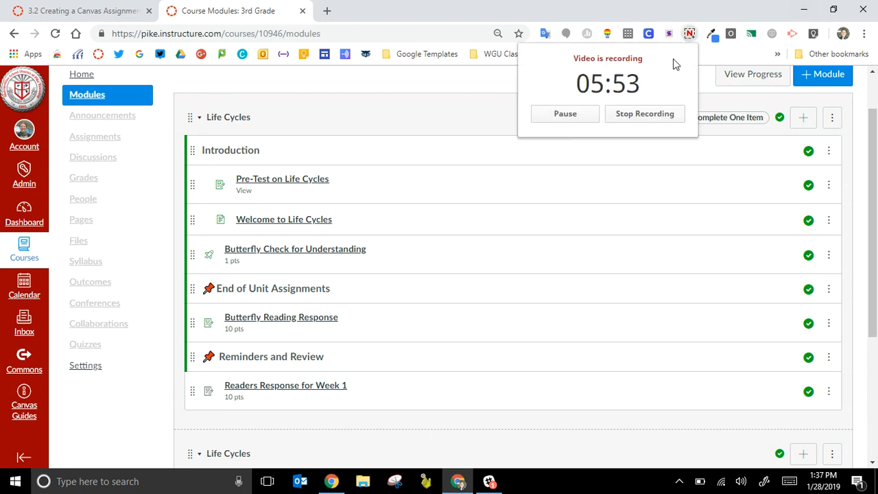